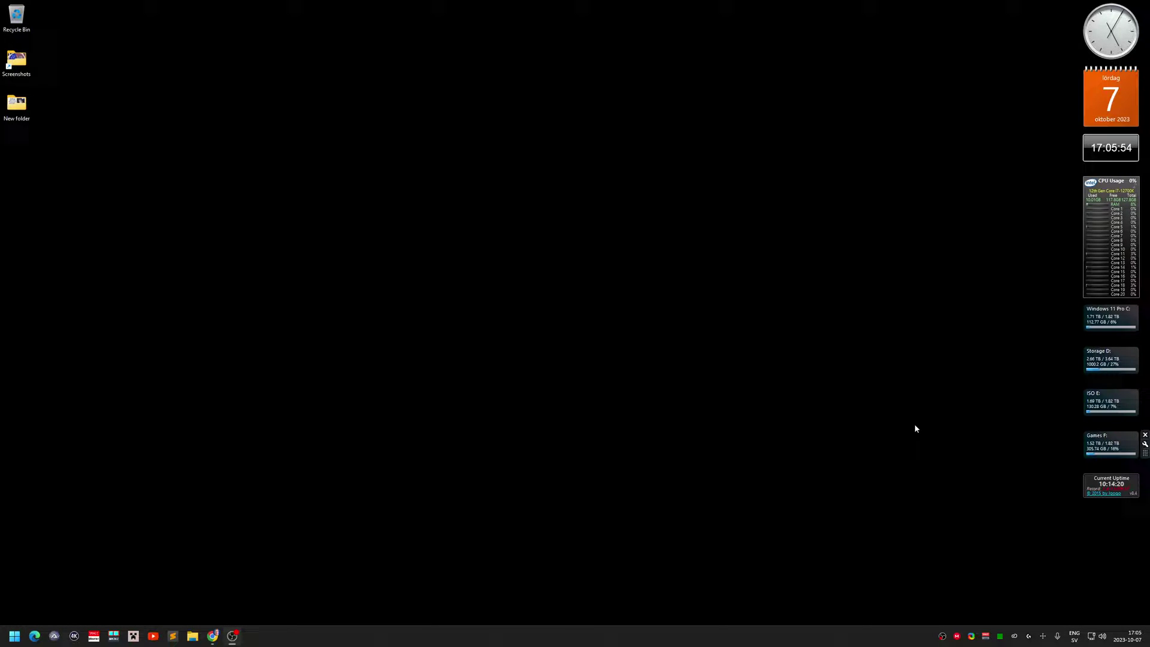
Open the Voicemeeter Potato mixer from its system tray icon
click(986, 636)
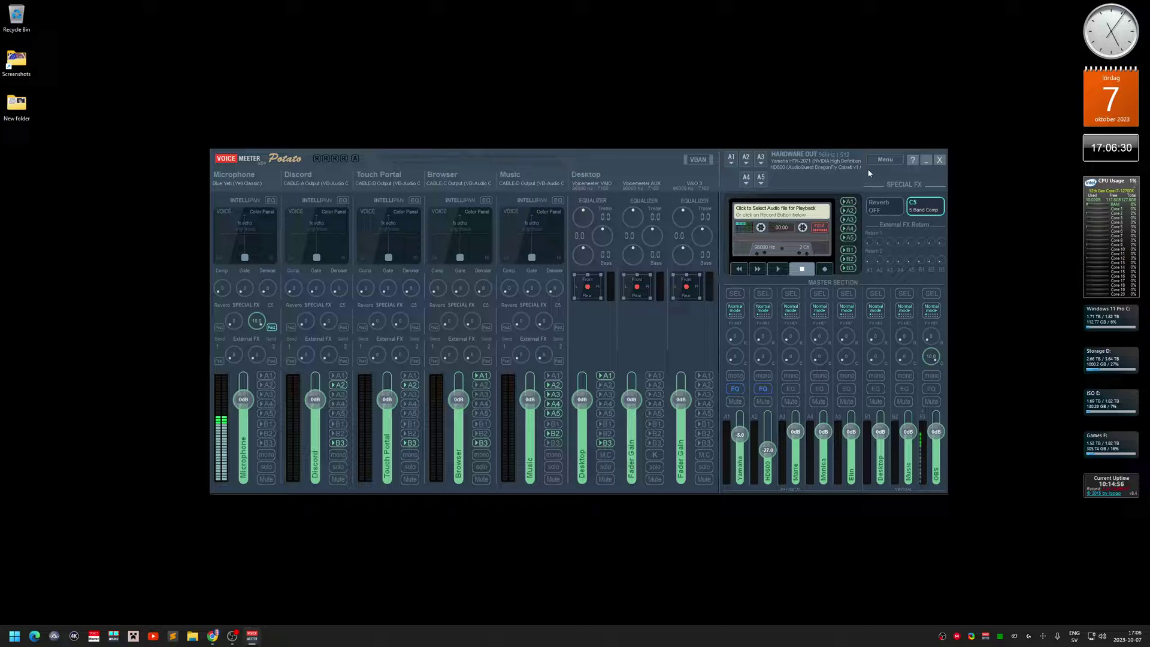
Show Voicemeeter Potato's main Menu dropdown, closing and reopening it once
click(885, 160)
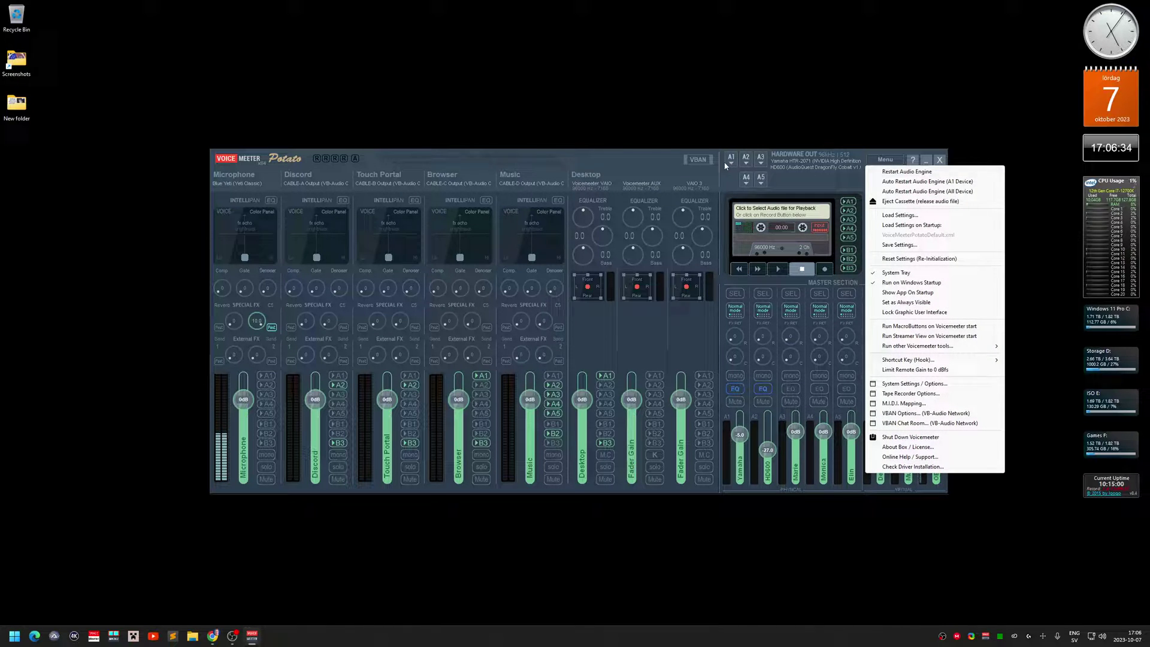
click(652, 156)
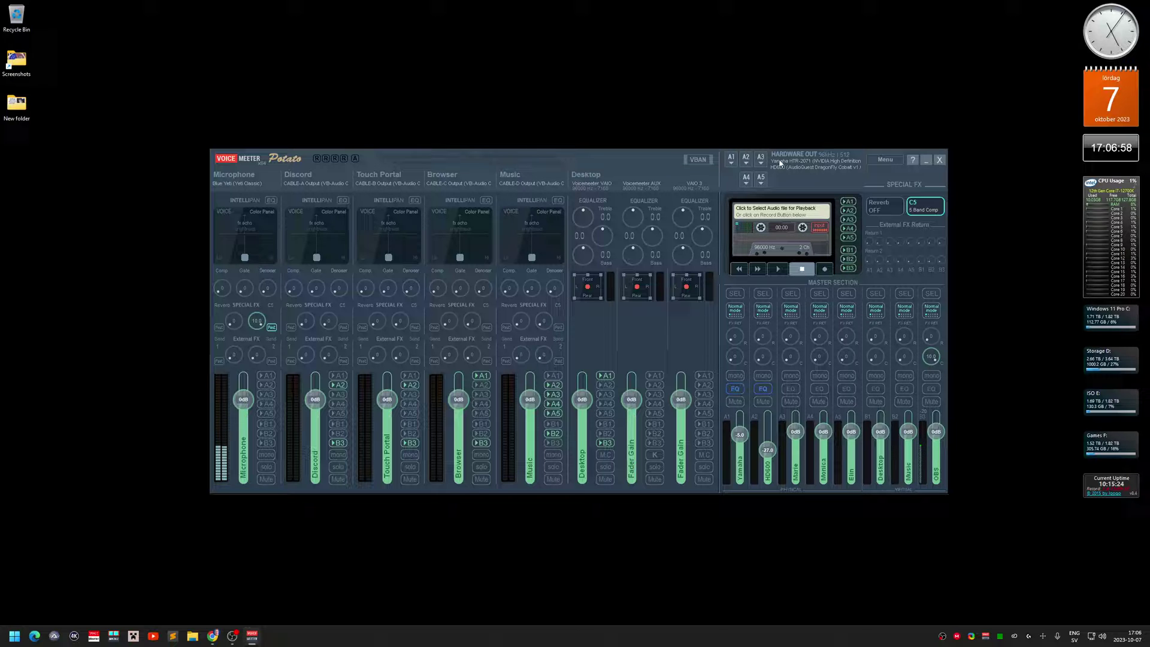
click(885, 159)
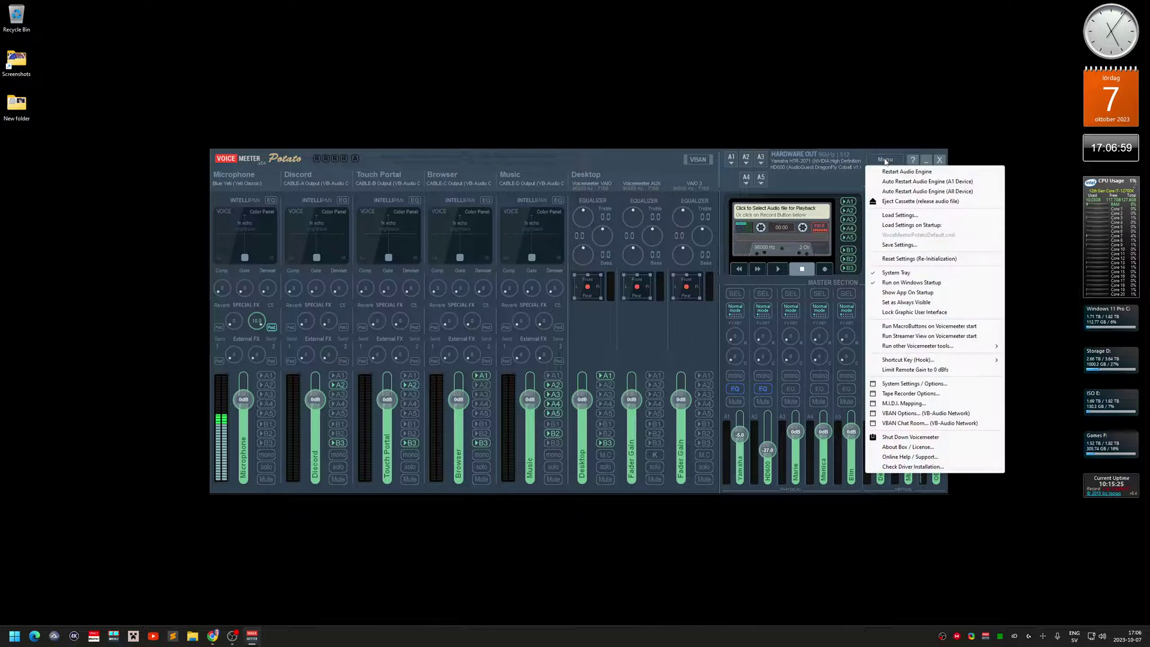
Review the System Settings / Options 96000 Hz sample rates and buffering values, then close the window
click(974, 383)
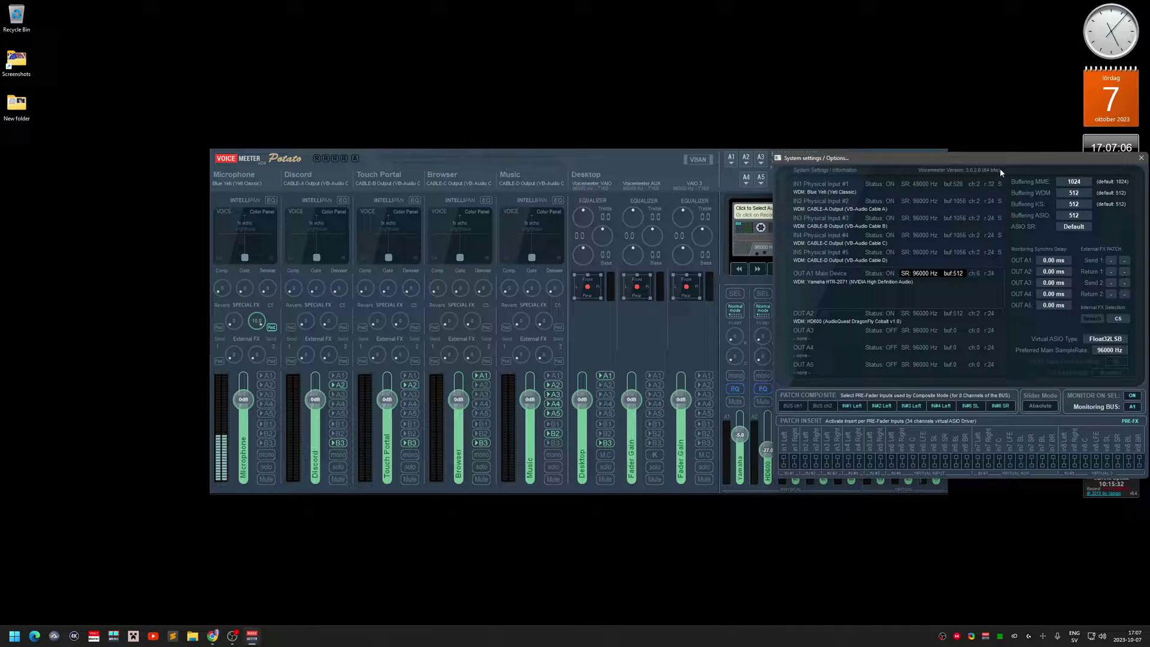
drag(1000, 168, 680, 166)
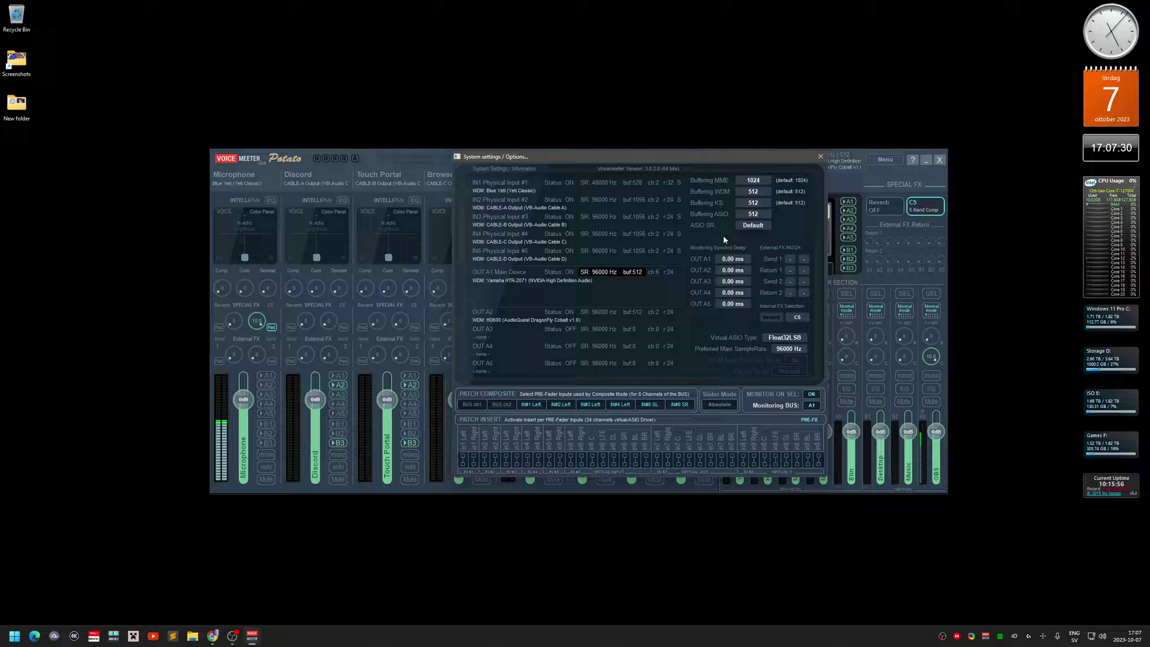
click(821, 158)
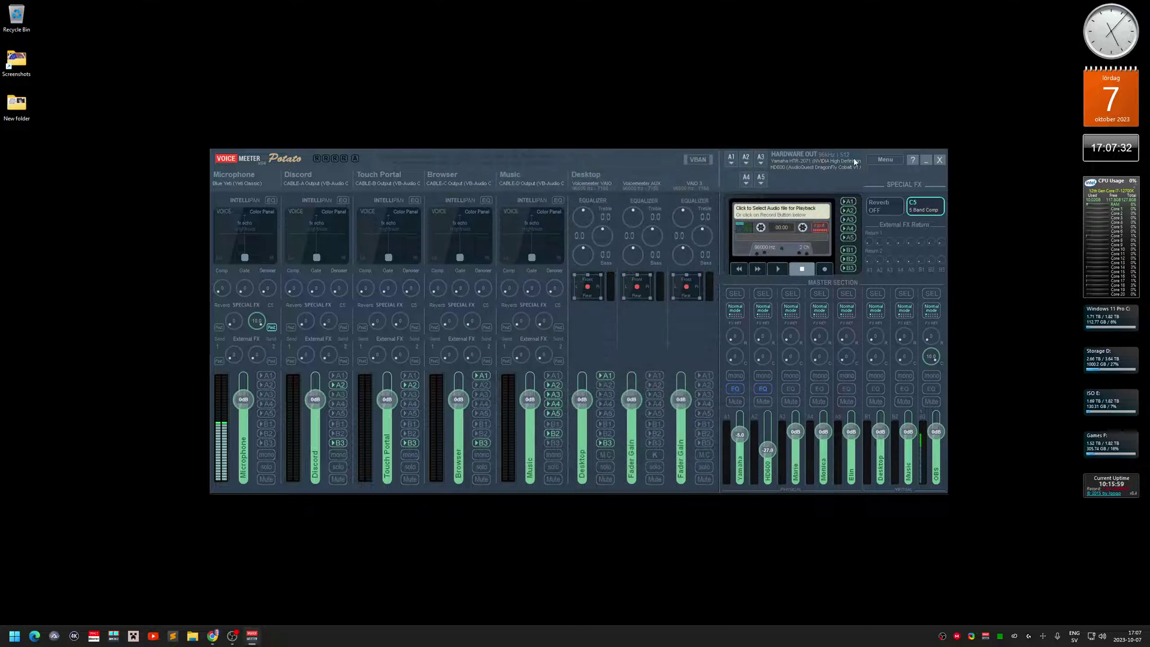
Close the Voicemeeter Potato mixer and bring up the taskbar menu with Task Manager
click(940, 161)
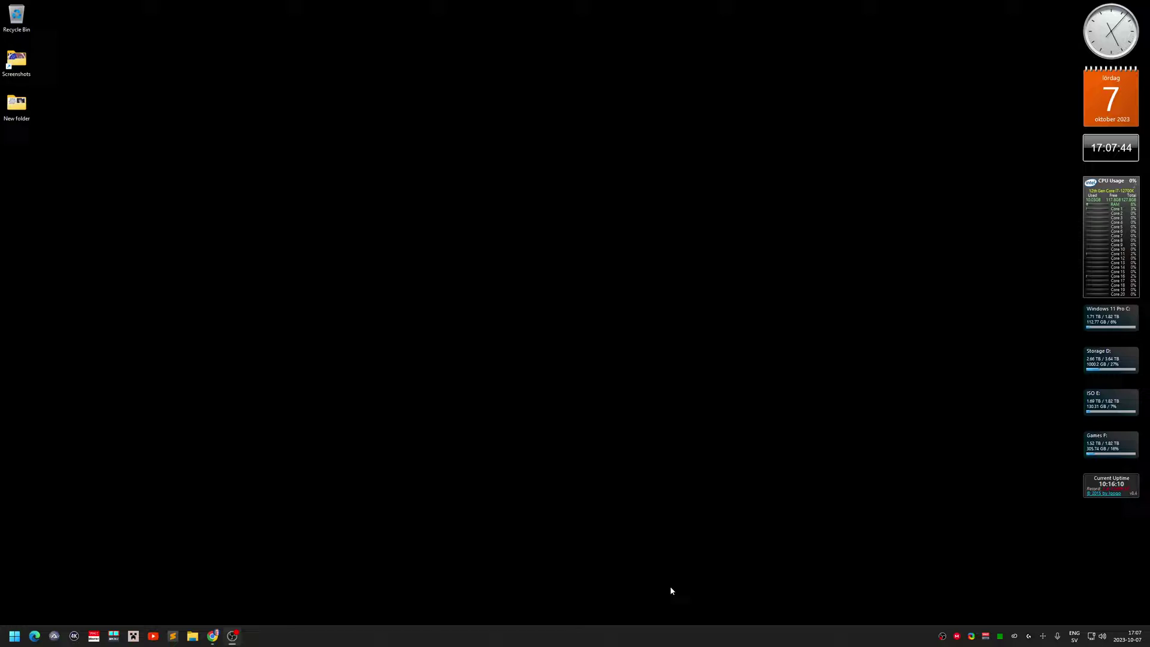
right_click(657, 639)
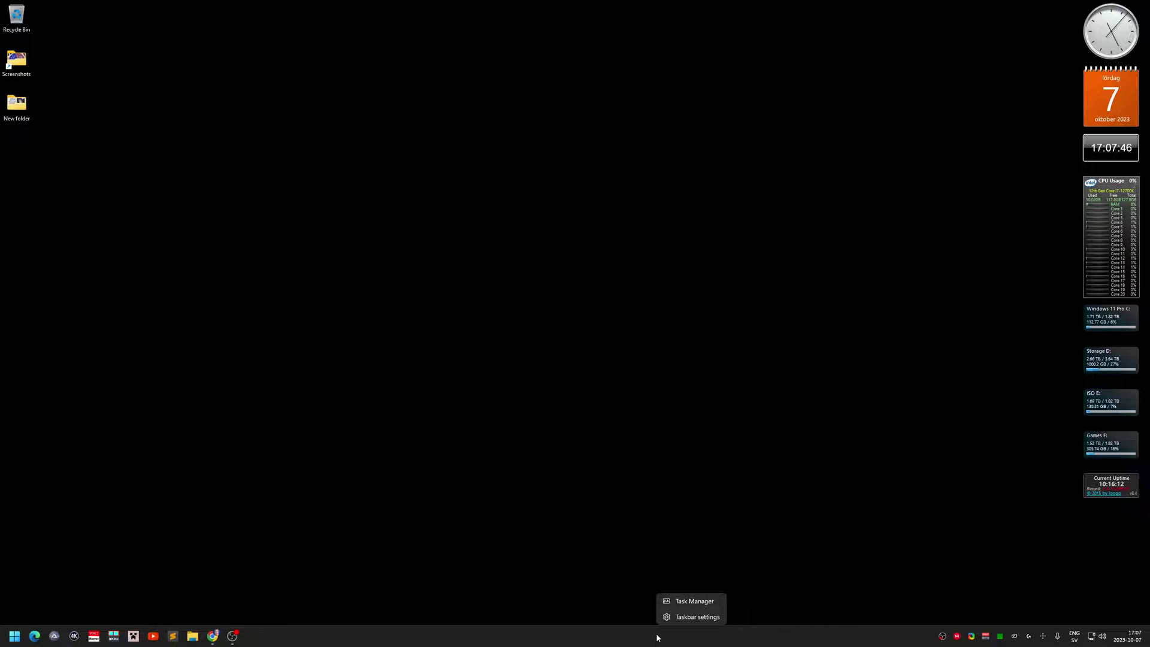
In Task Manager's Processes list, select Windows Audio Device Graph Isolation
click(717, 602)
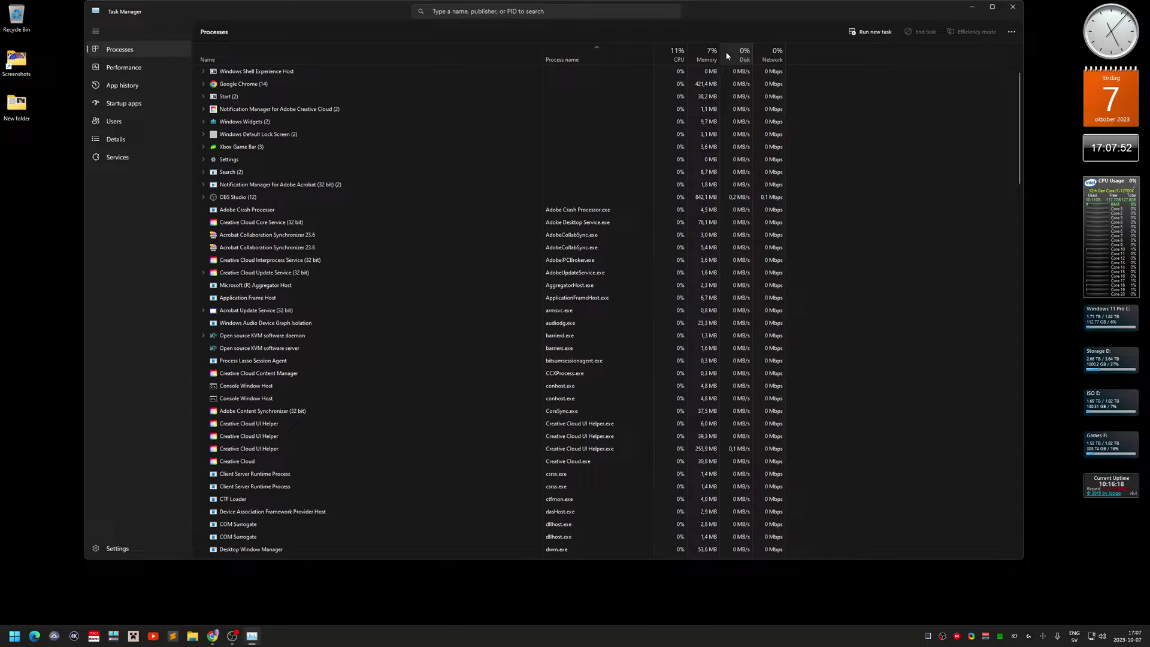
right_click(504, 53)
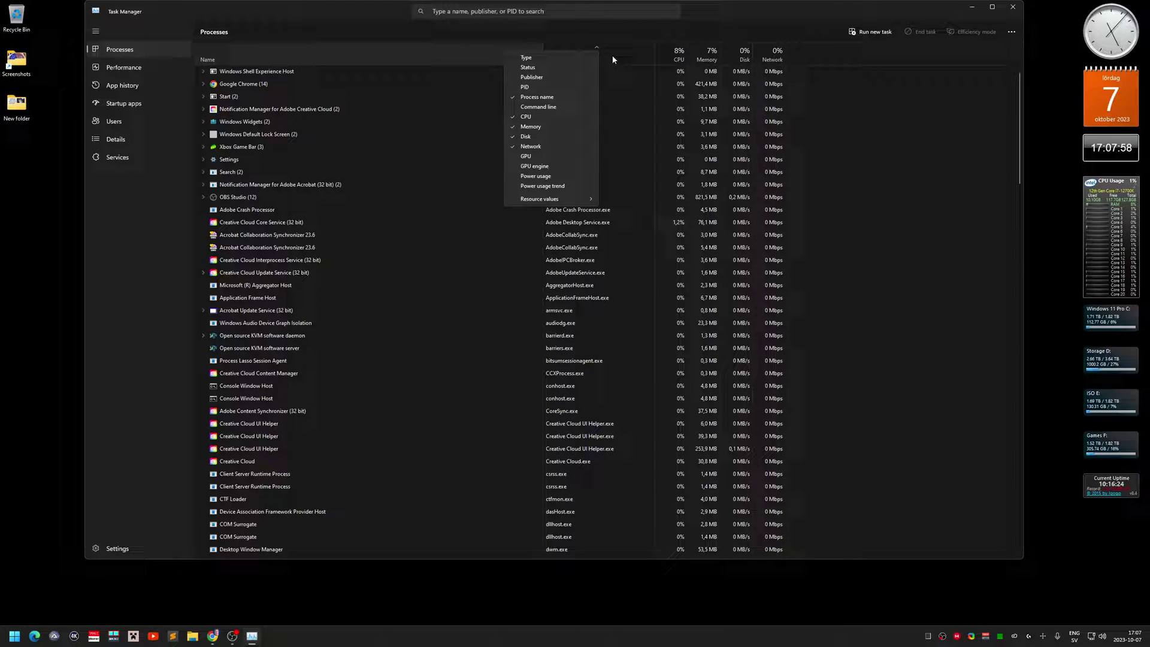
click(620, 33)
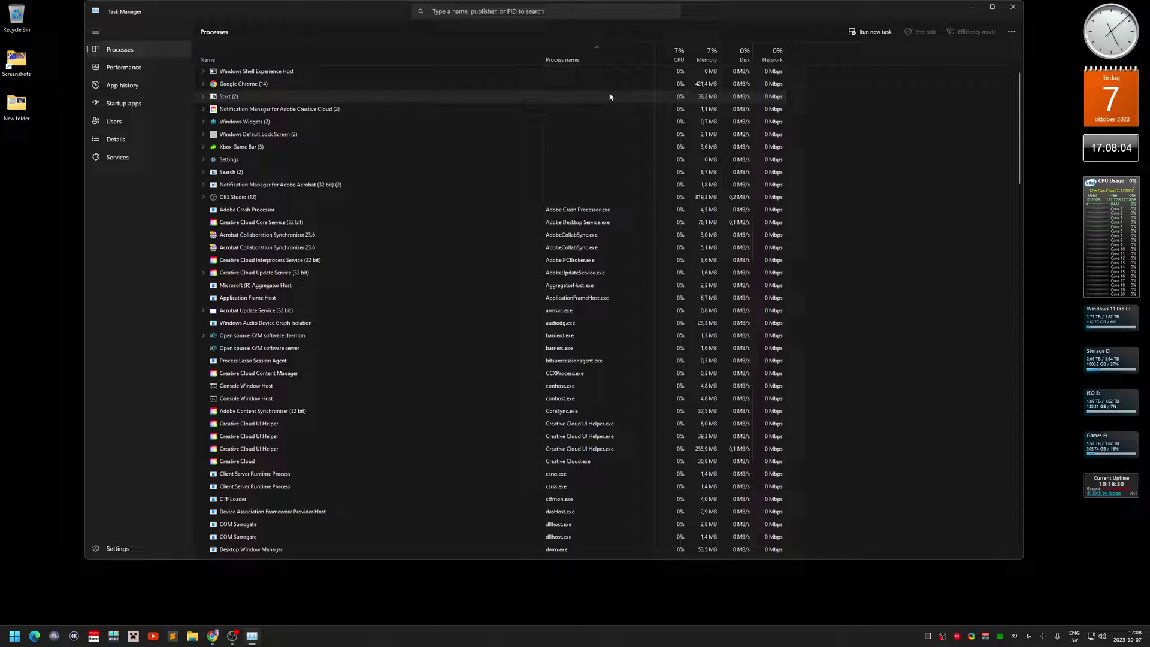
click(605, 56)
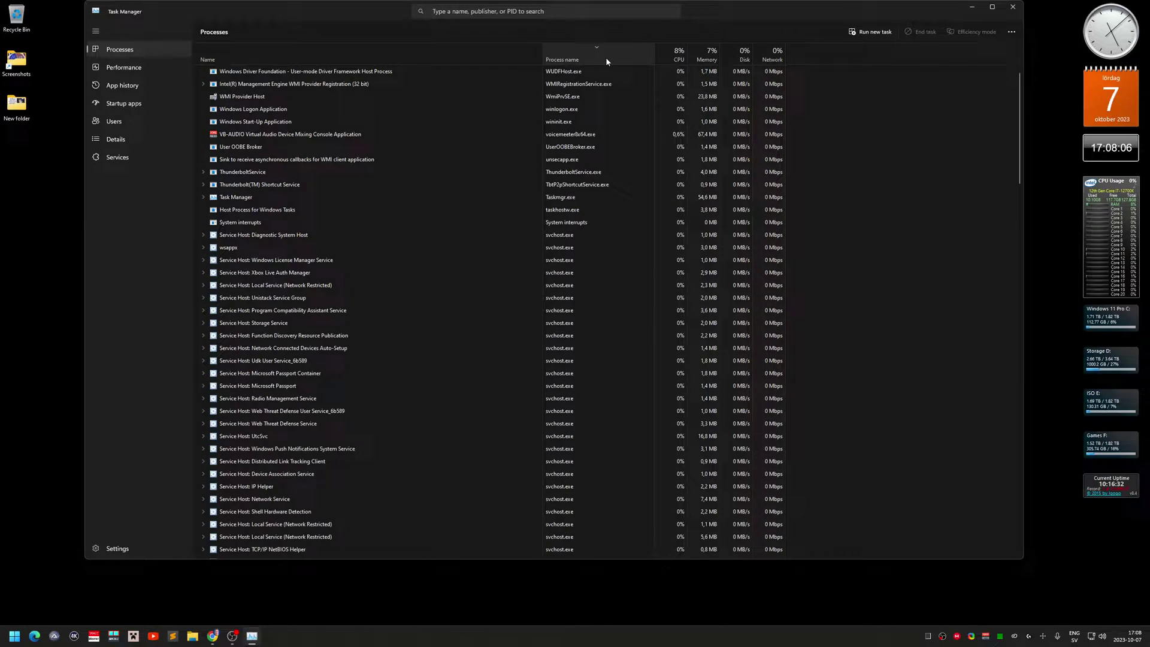
click(605, 56)
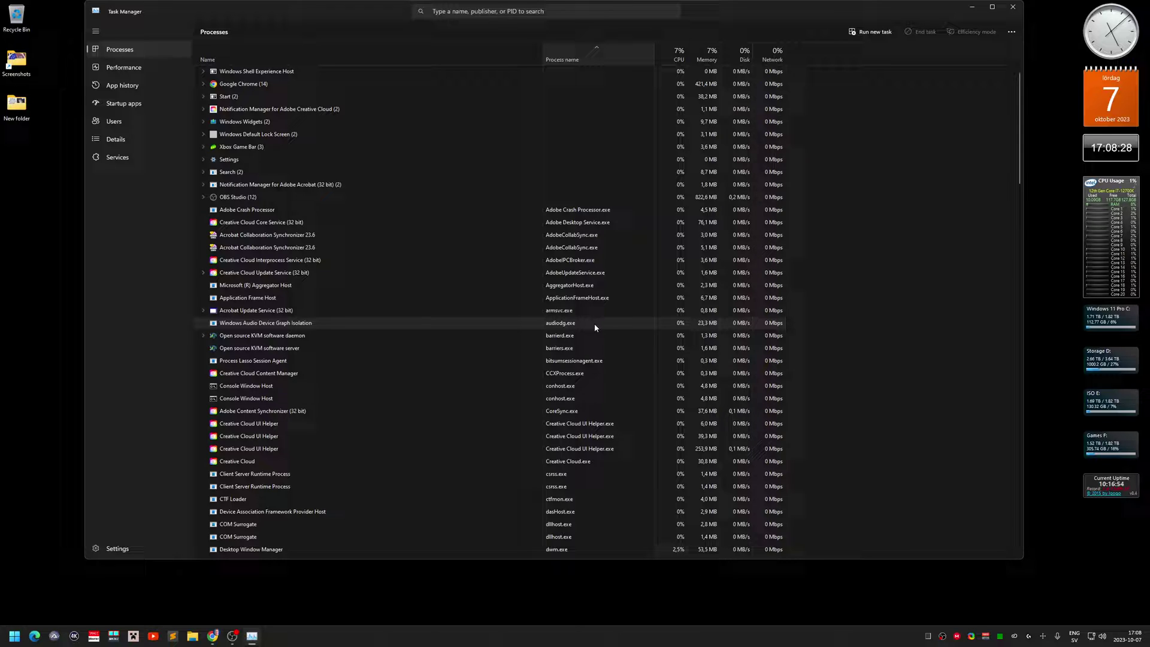
click(509, 323)
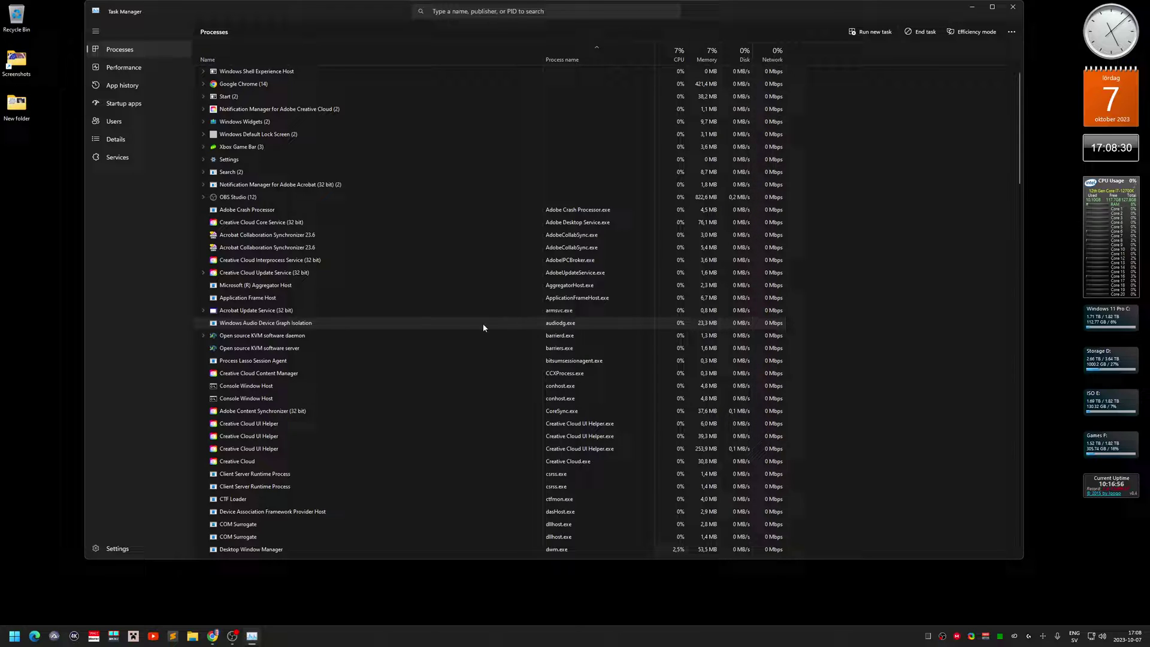
Show audiodg.exe's processor affinity in the Details tab, with only CPU 2 ticked
right_click(483, 326)
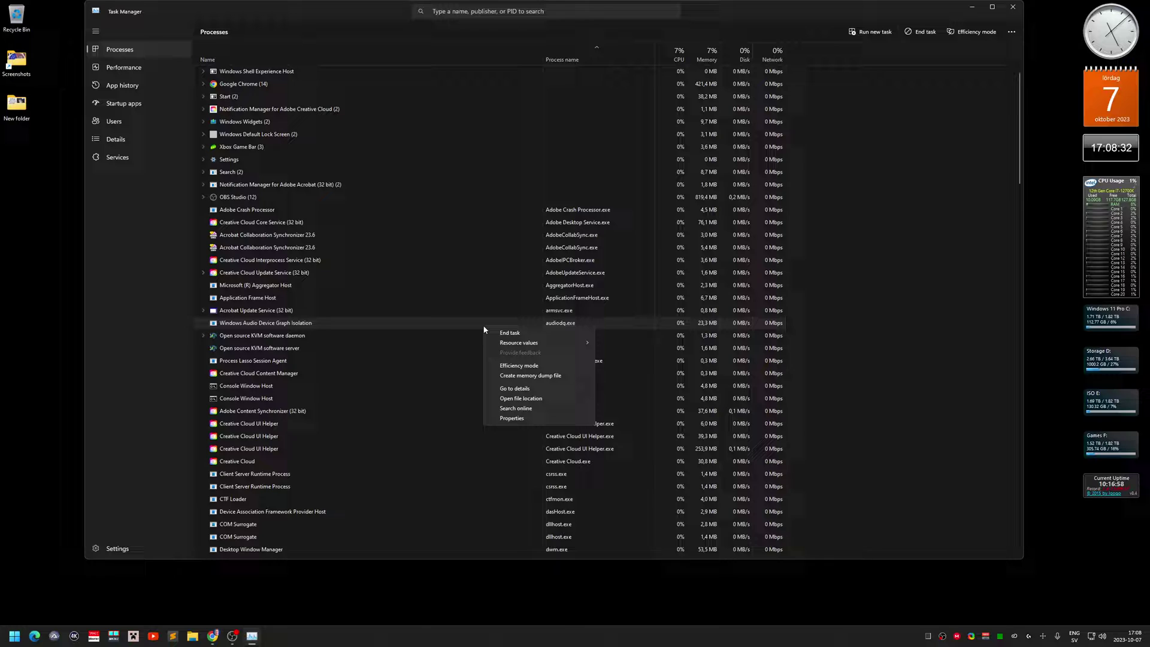
click(540, 390)
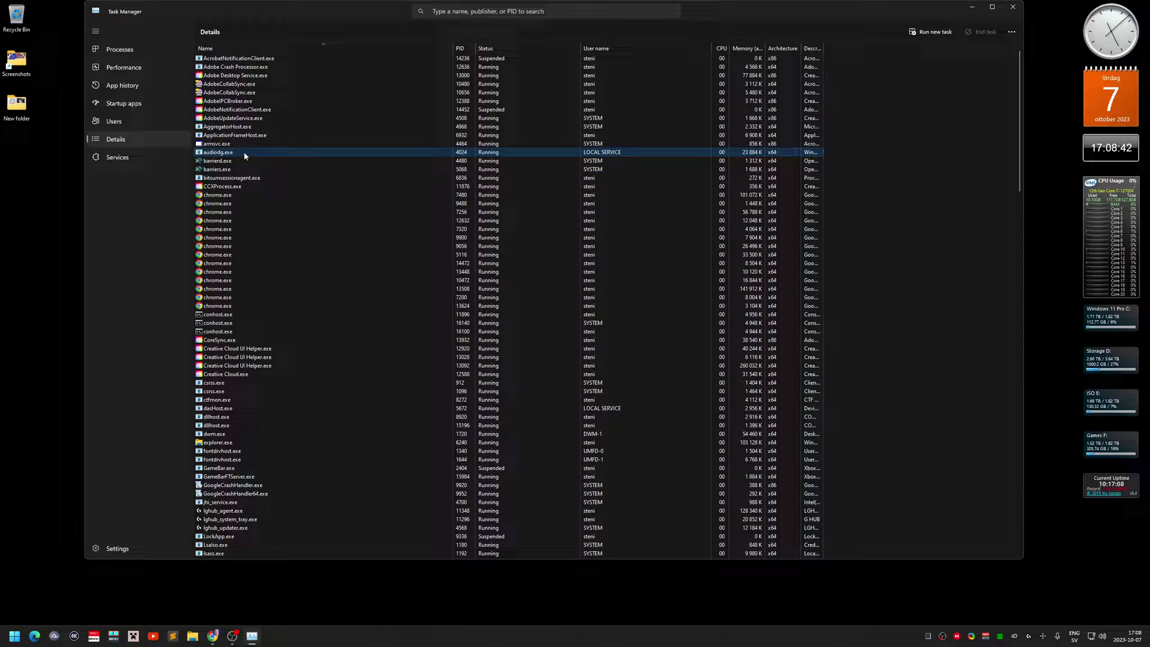
right_click(243, 152)
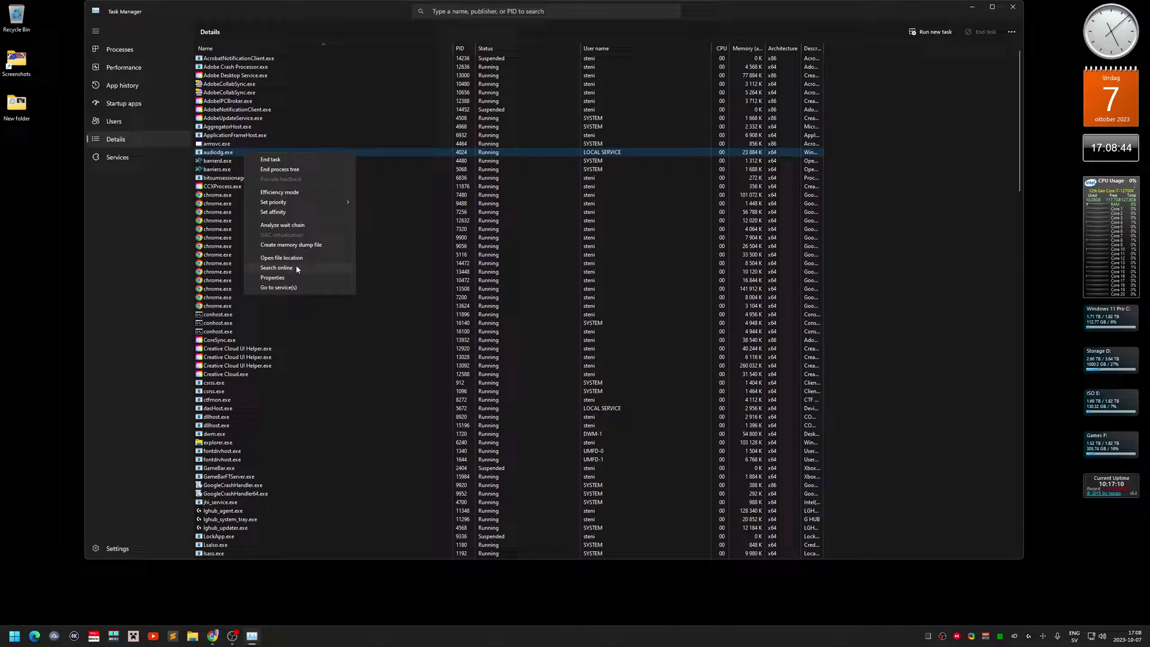
click(295, 212)
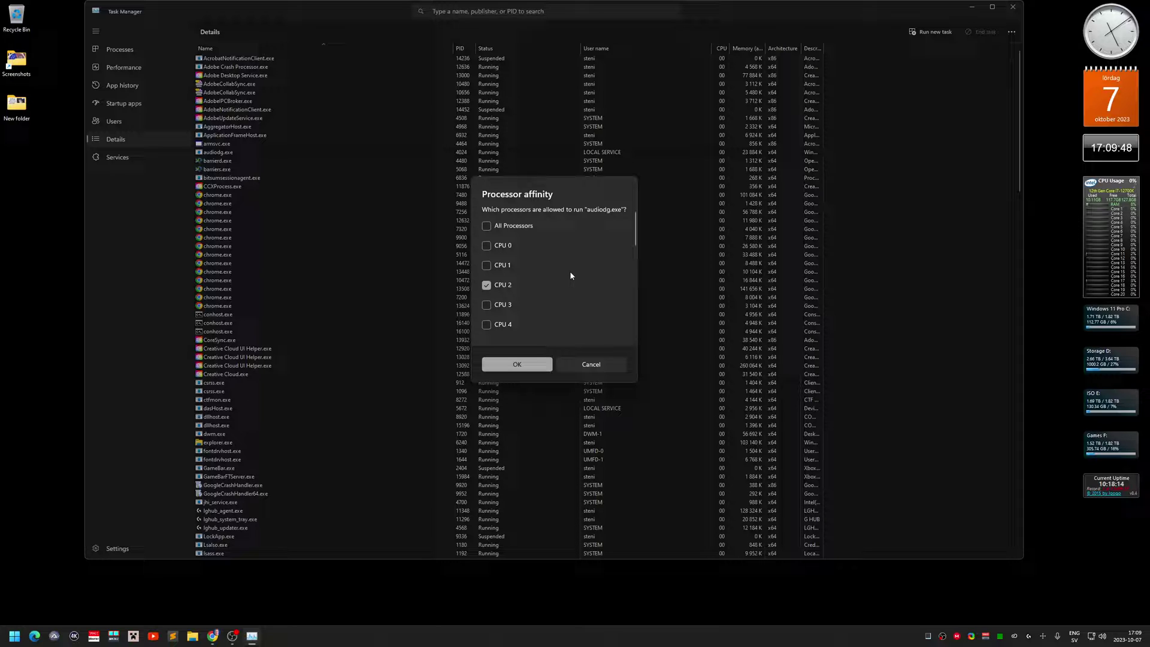
Cancel the affinity dialog, close Task Manager, and open Process Lasso Pro from the tray
click(600, 368)
click(1013, 8)
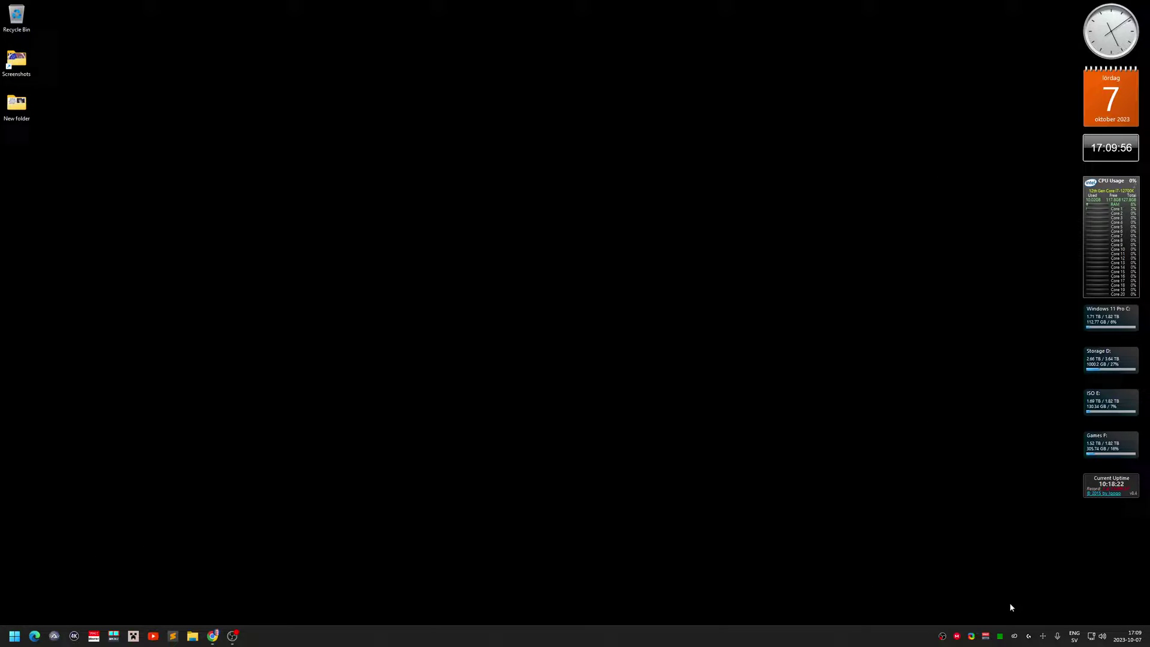
double_click(1001, 638)
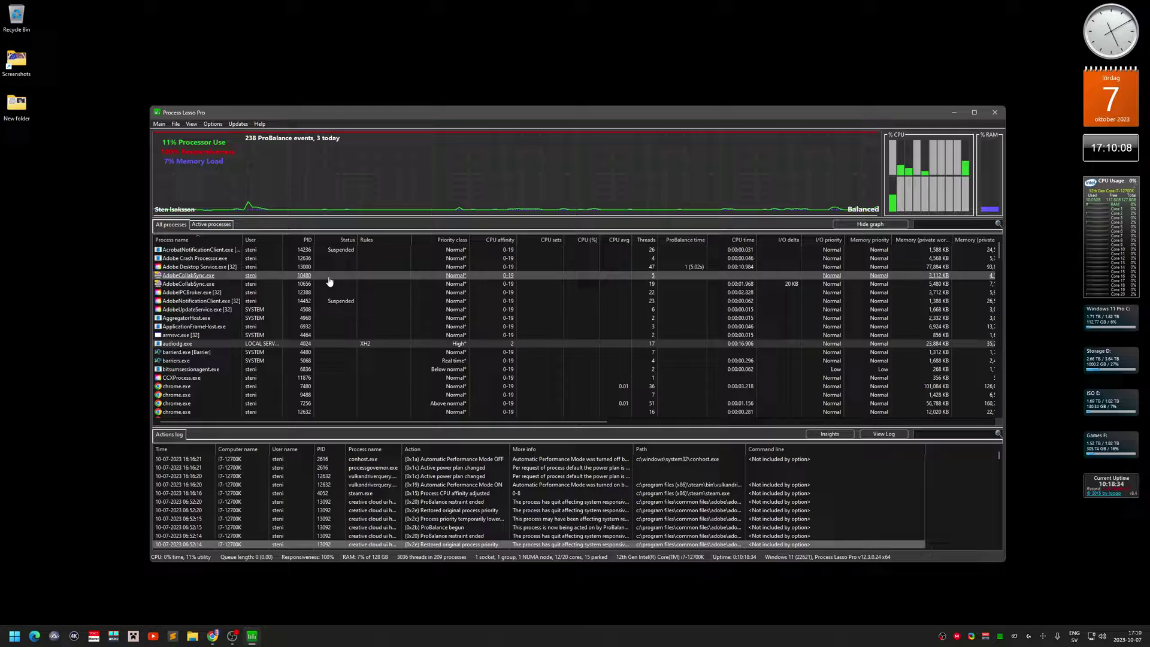
click(225, 225)
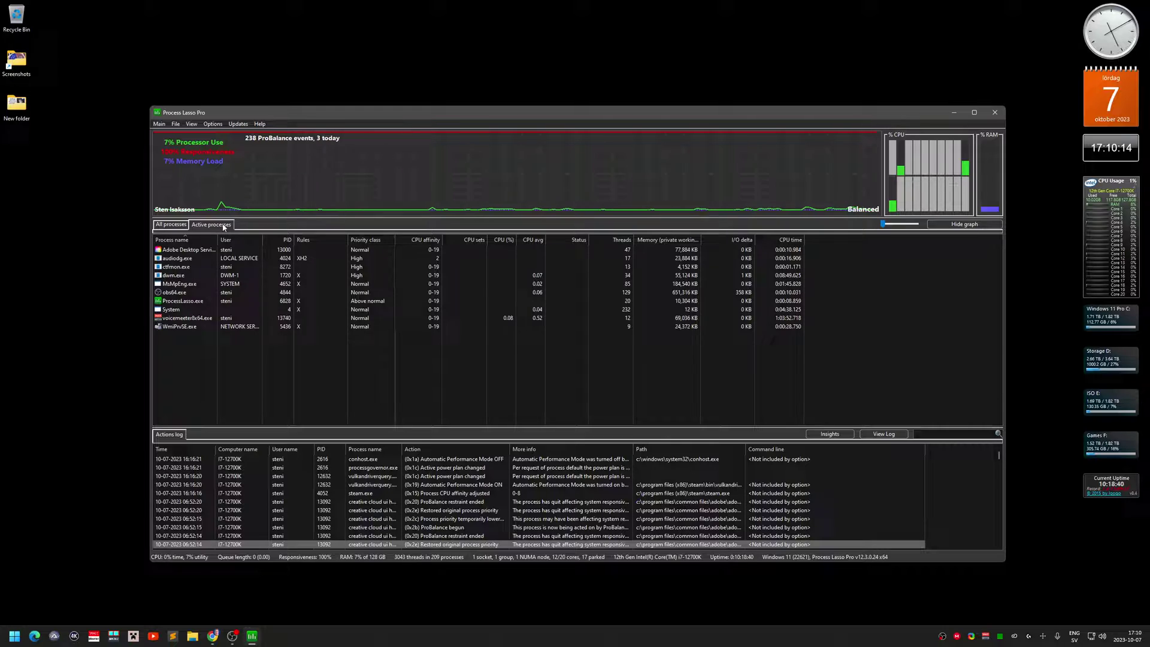
click(173, 226)
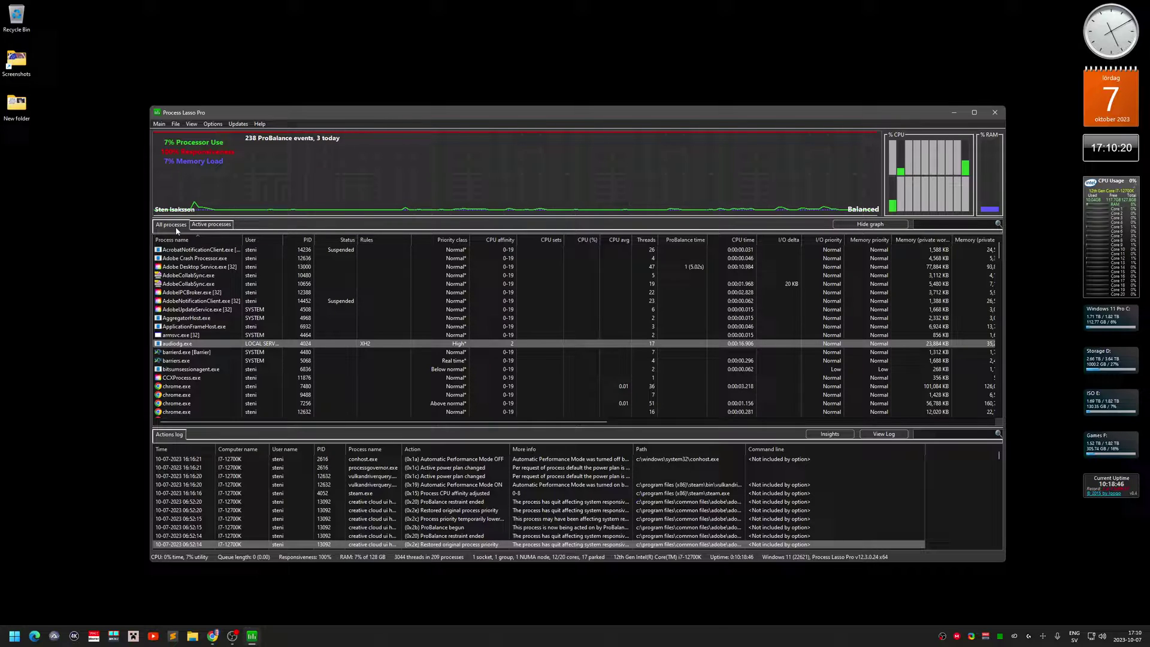
mouse_move(191, 348)
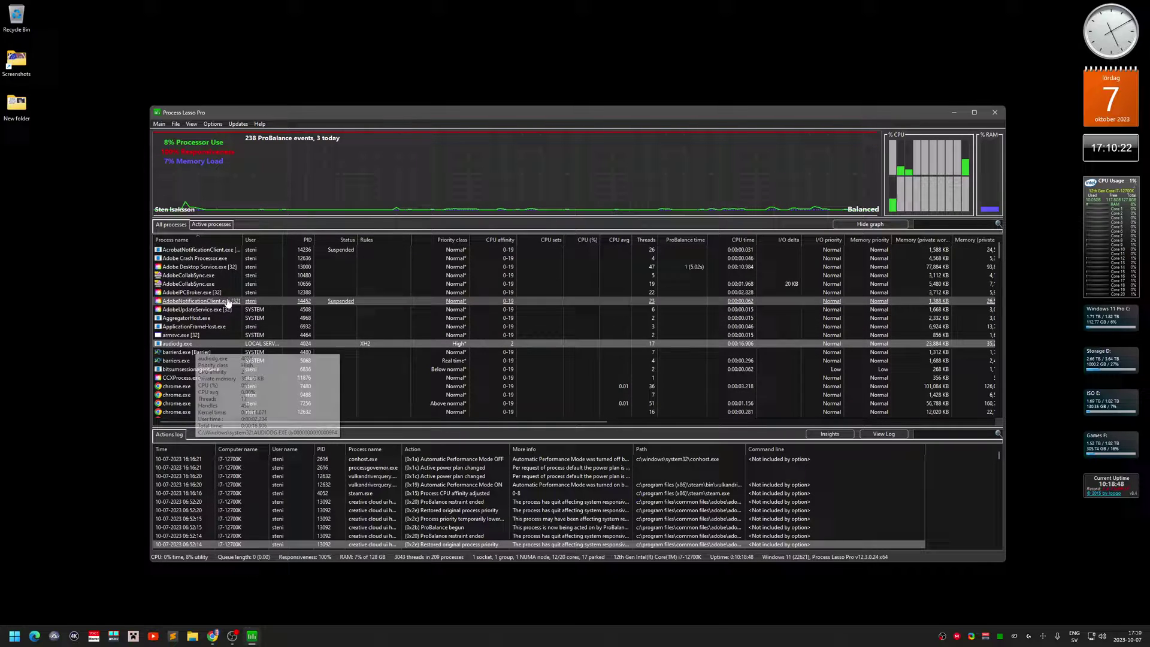
click(200, 240)
click(199, 240)
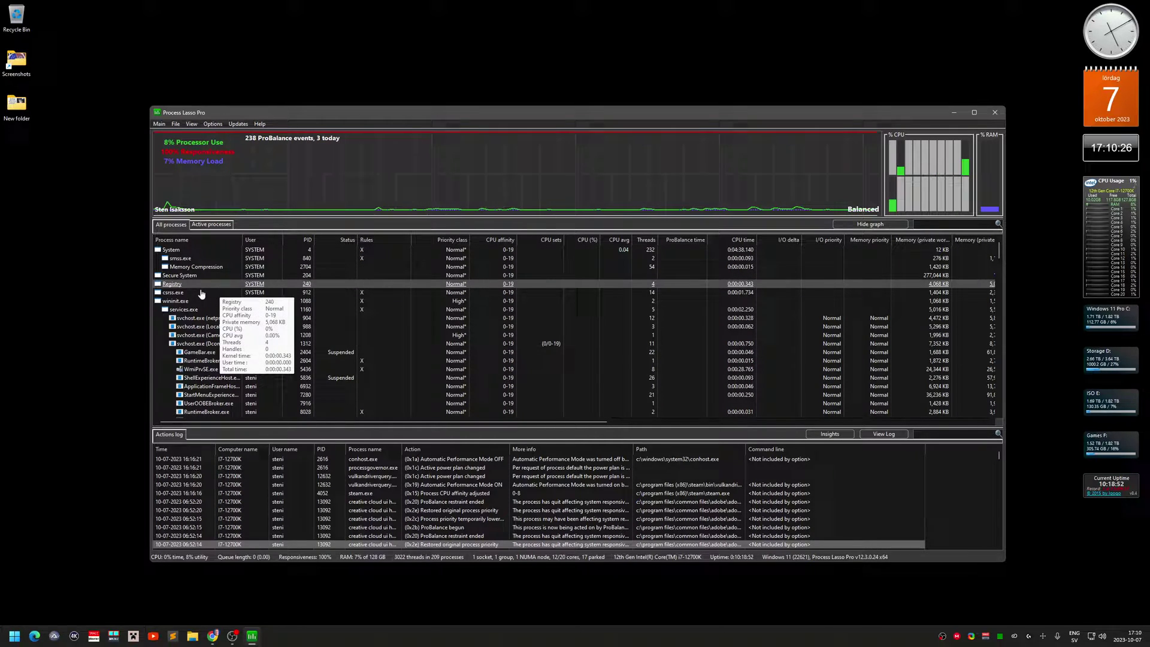
click(183, 240)
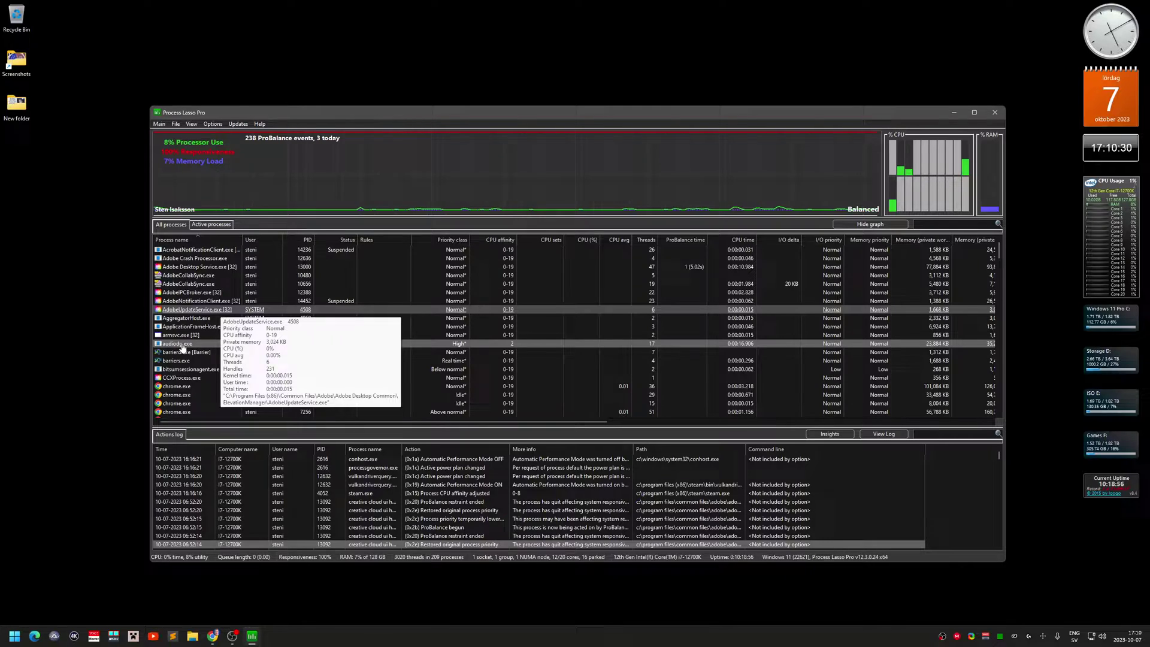
mouse_move(199, 347)
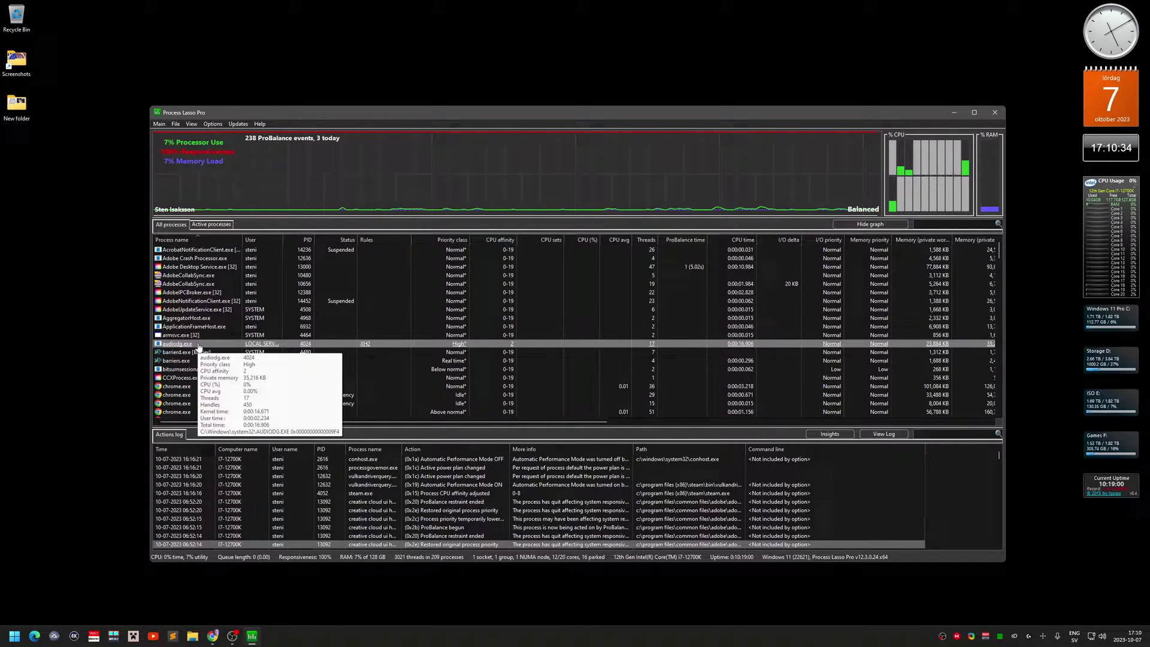
right_click(186, 347)
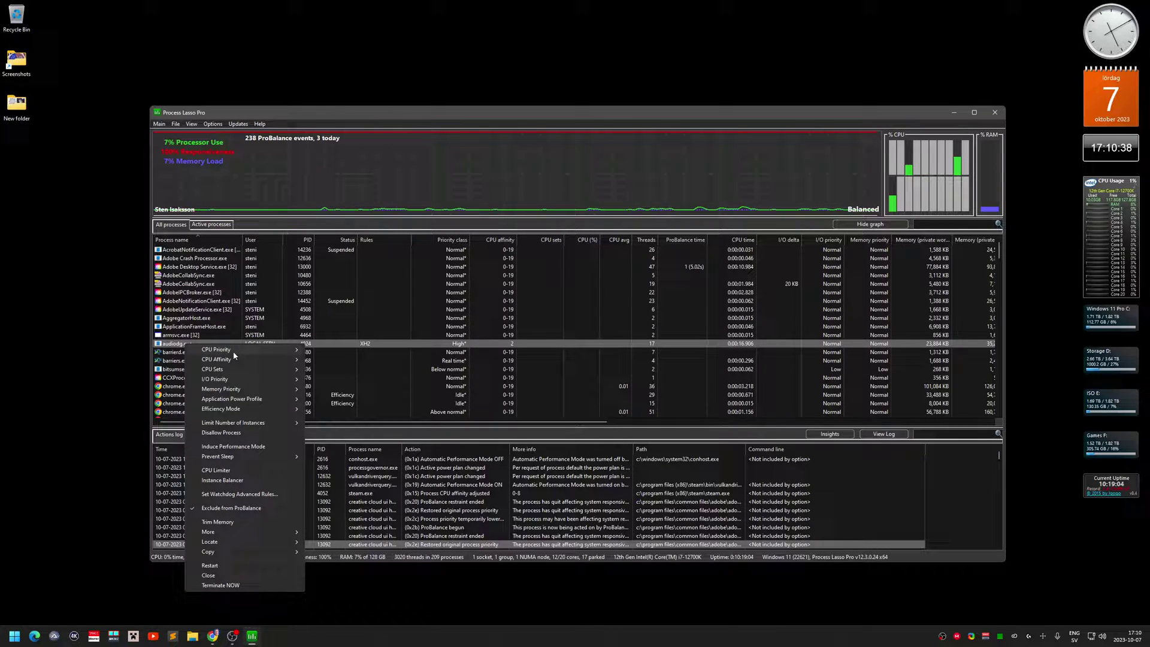
mouse_move(234, 350)
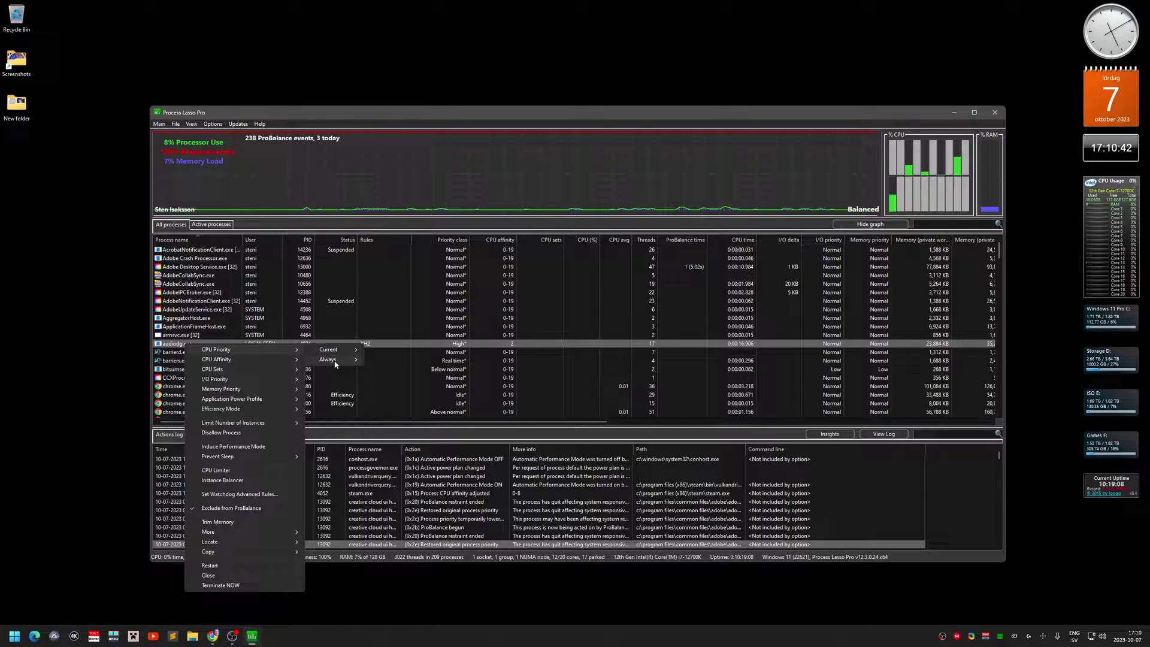
mouse_move(336, 359)
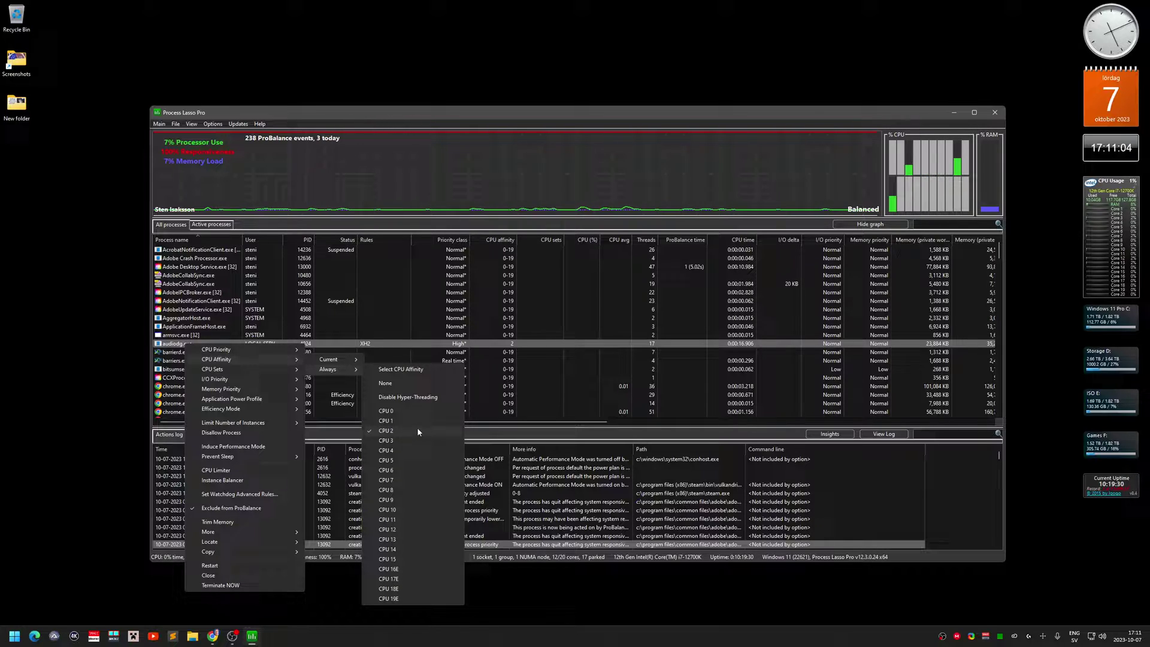
click(649, 114)
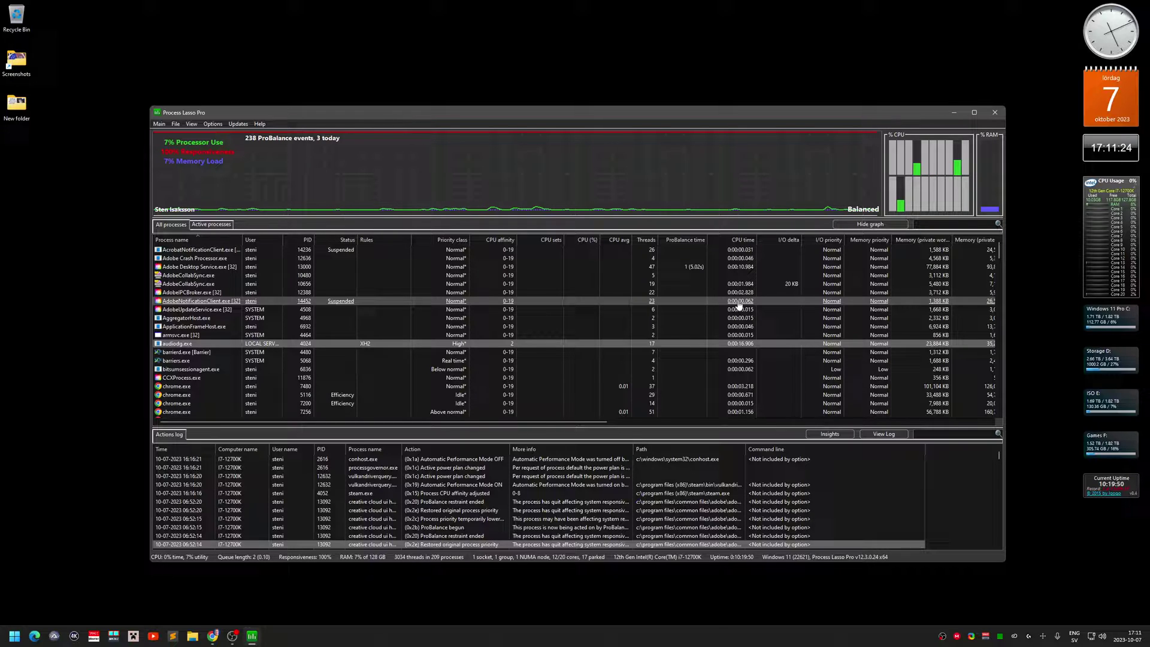
Close Process Lasso, then reopen the Voicemeeter Potato mixer from the tray and close it
click(995, 112)
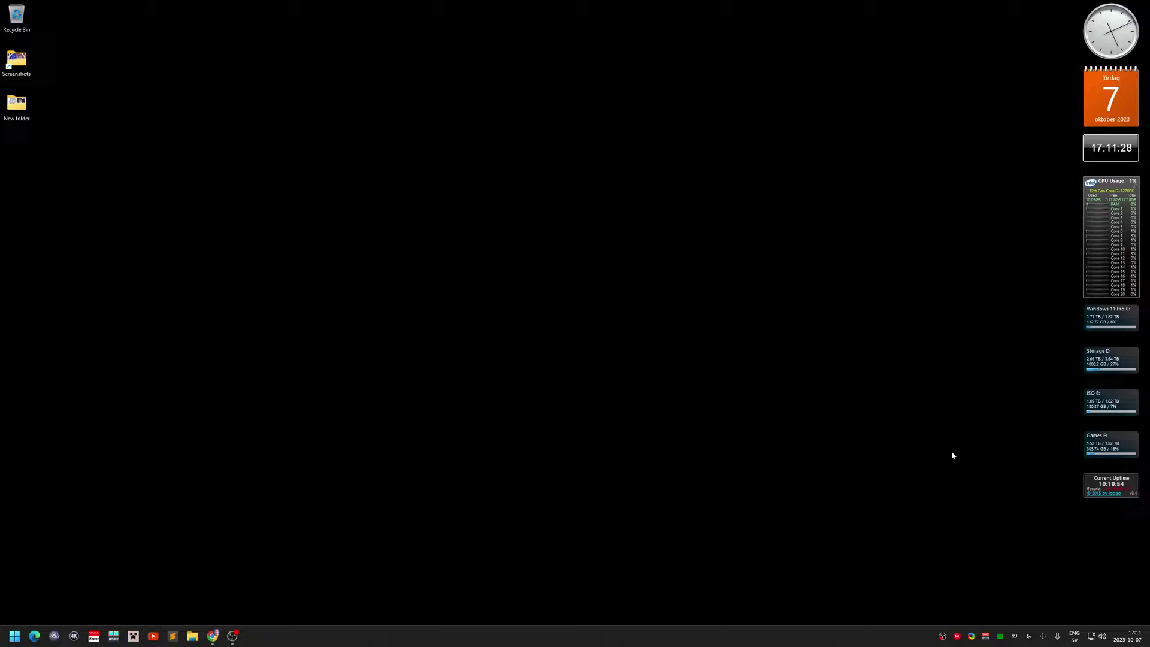
click(986, 636)
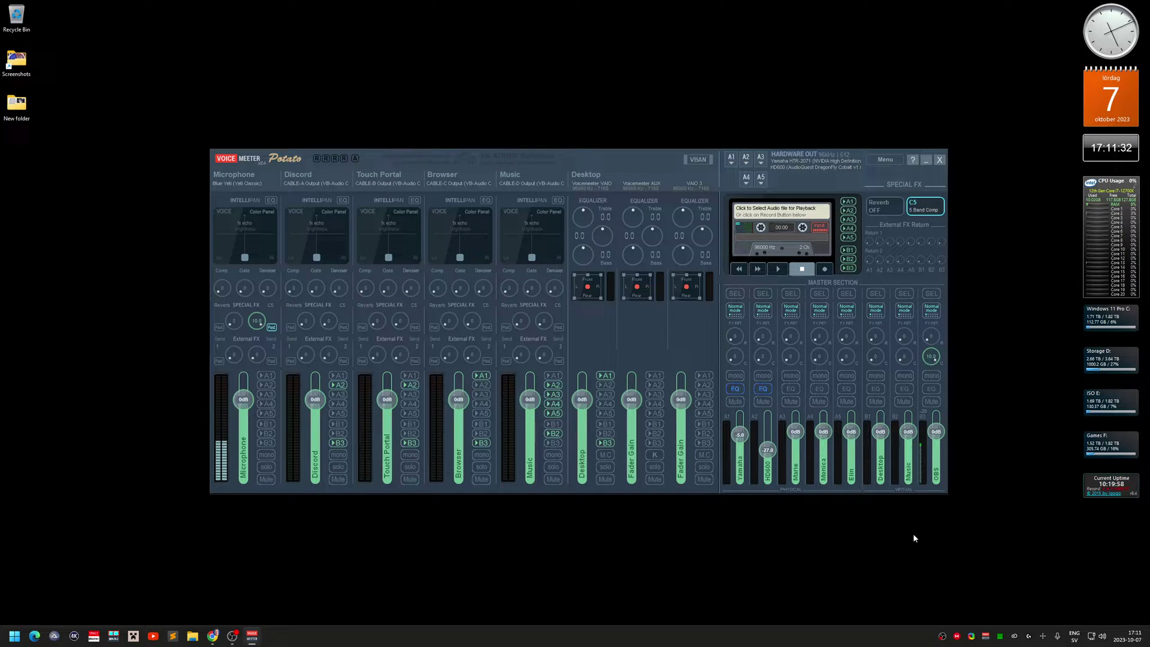
click(940, 161)
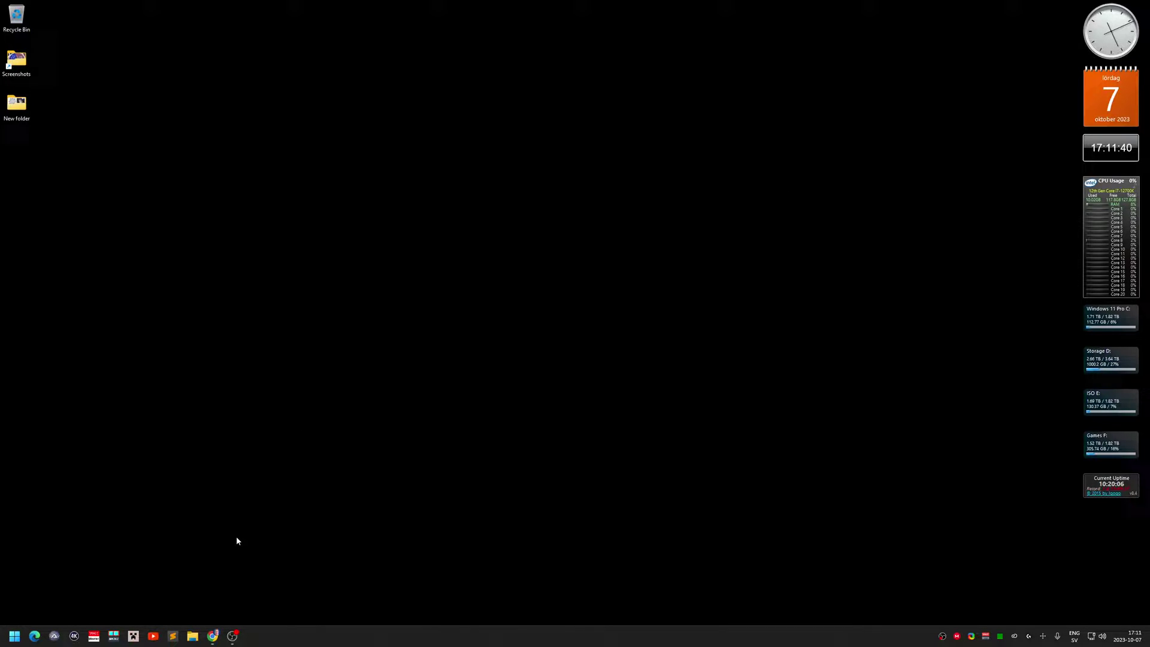
In Chrome, go to the VB-CABLE page and scroll to the A+B and C+D cable downloads
click(213, 638)
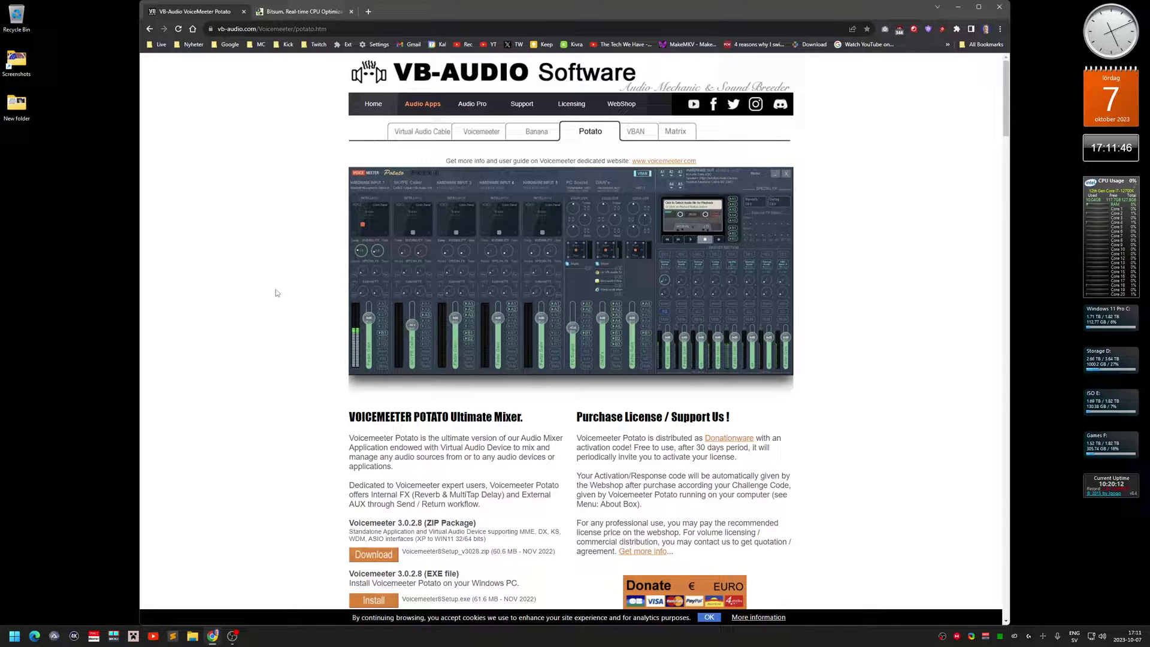
scroll(279, 277, down, 4)
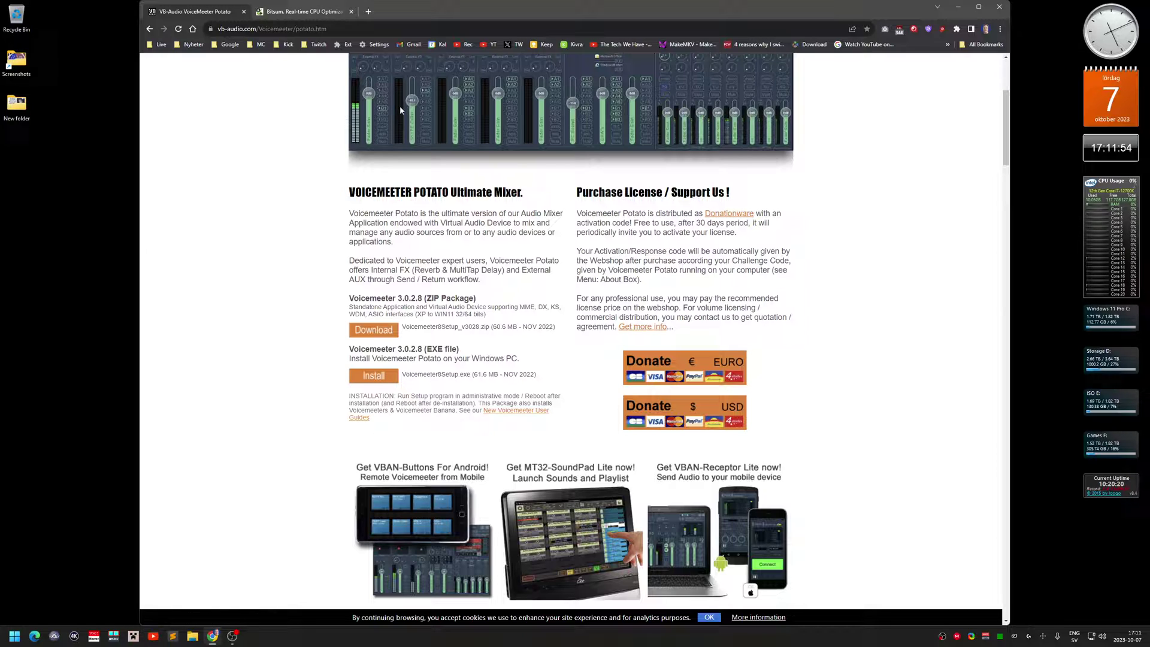
scroll(326, 213, up, 4)
click(406, 134)
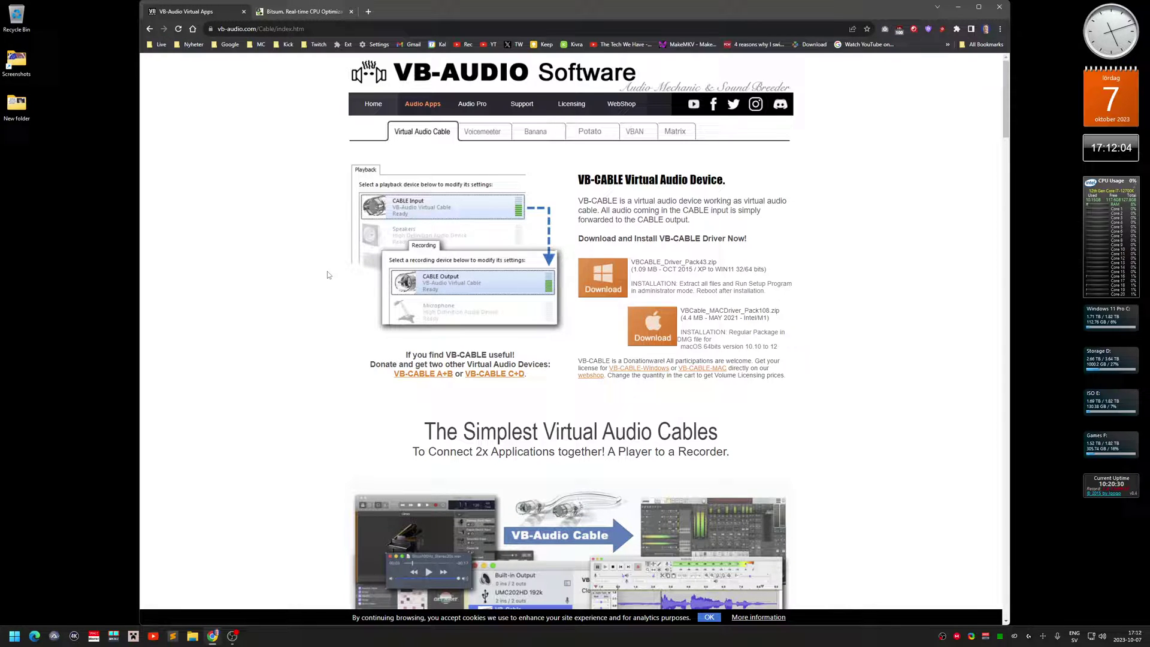
scroll(328, 277, down, 6)
scroll(328, 280, down, 7)
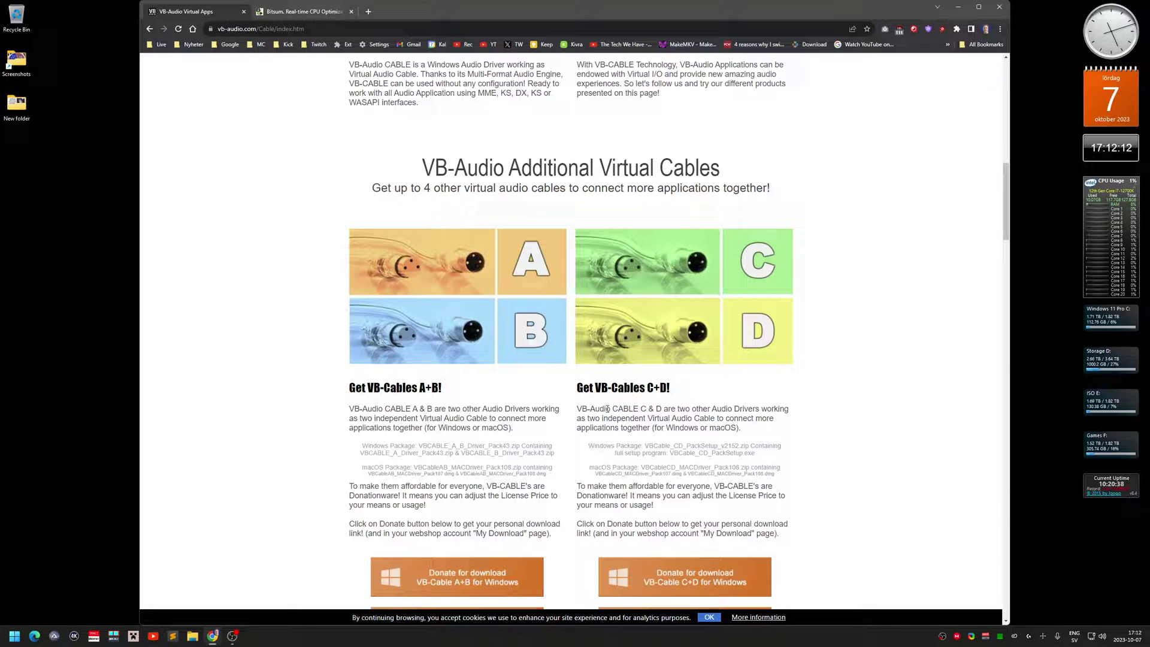
scroll(509, 442, down, 2)
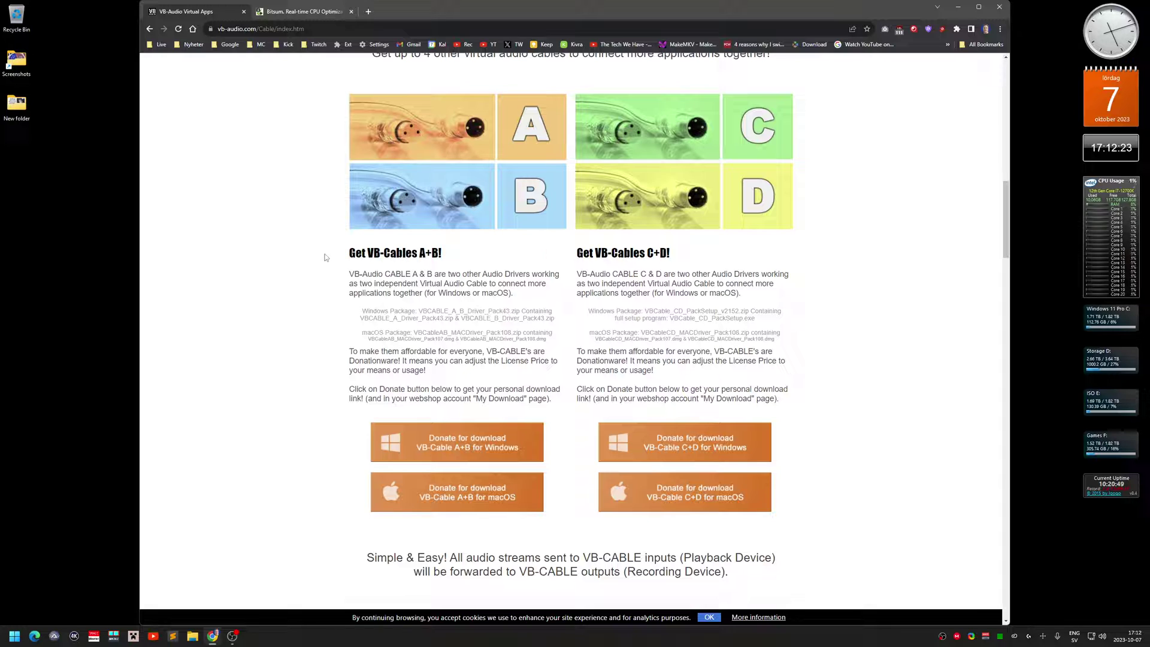
Show Bitsum's Process Lasso v12.4.0 download page, then minimize Chrome
click(300, 12)
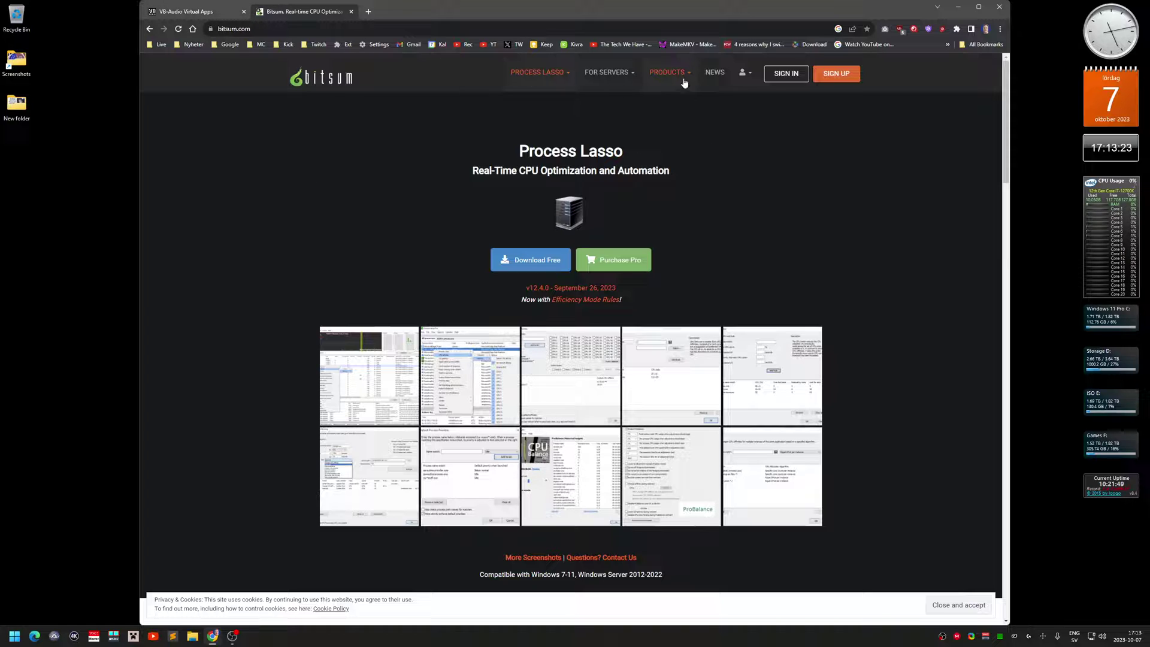
click(959, 6)
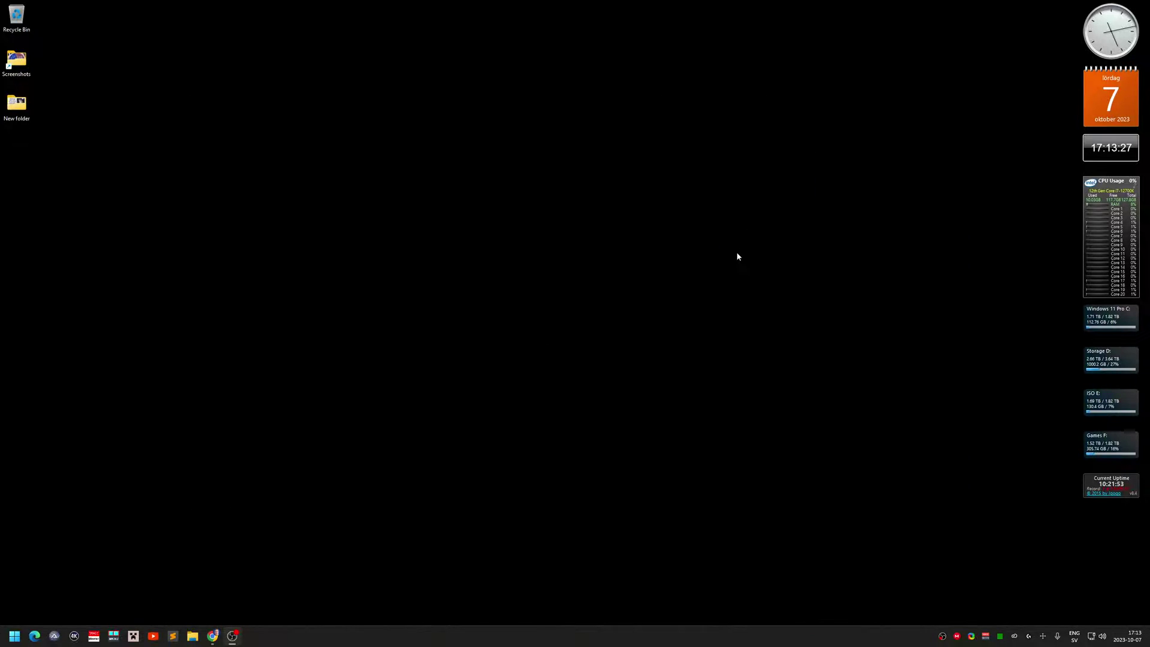